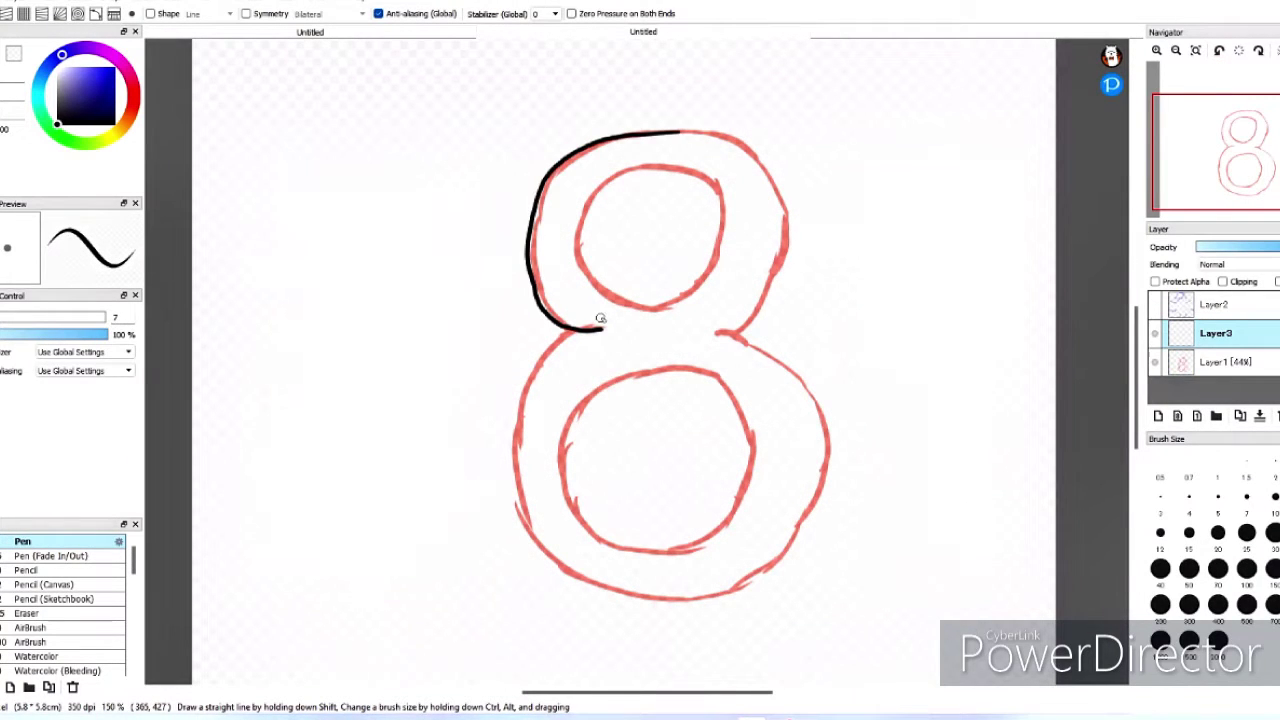
# - Ink black outlines over the red 8's lower loop and both inner circles
pyautogui.moveTo(530, 390); pyautogui.dragTo(600, 598)
pyautogui.hotkey('ctrl', 'z')
pyautogui.moveTo(520, 410); pyautogui.dragTo(617, 592)
pyautogui.moveTo(823, 441); pyautogui.dragTo(712, 344)
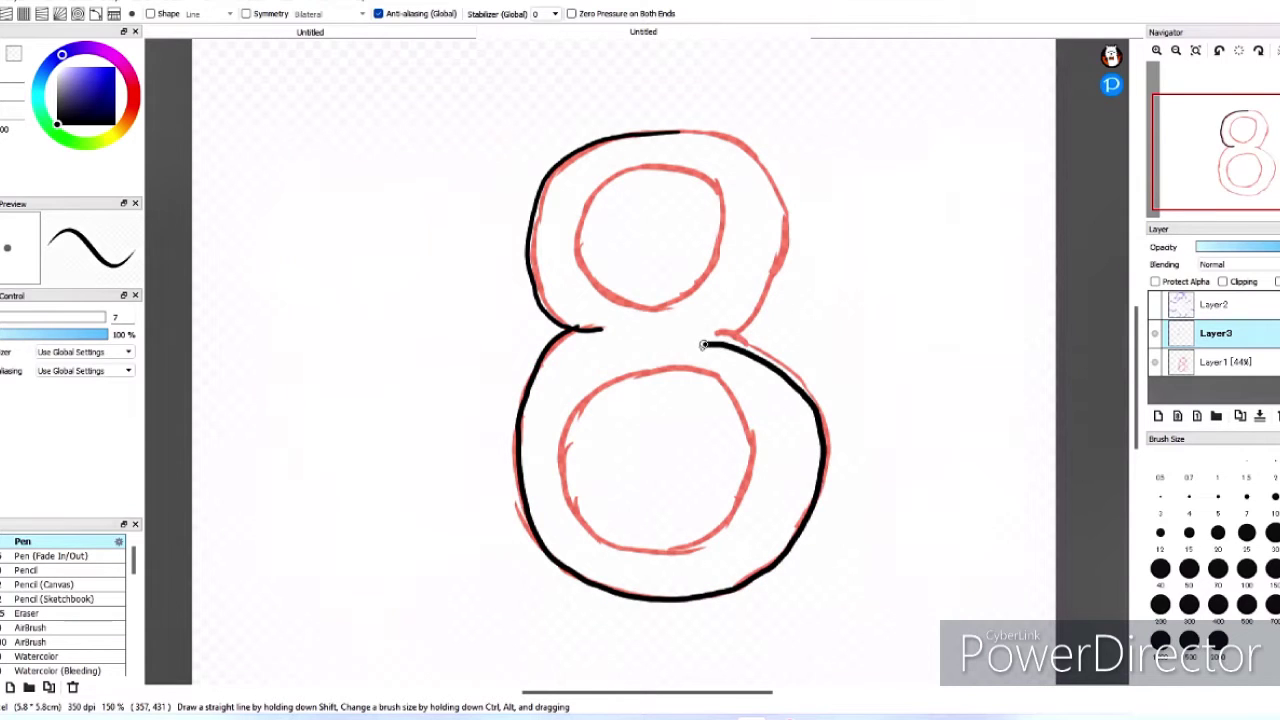
pyautogui.moveTo(705, 183)
pyautogui.mouseDown()
pyautogui.moveTo(640, 160)
pyautogui.moveTo(600, 290)
pyautogui.moveTo(705, 183)
pyautogui.mouseUp()
pyautogui.moveTo(712, 370)
pyautogui.mouseDown()
pyautogui.moveTo(578, 403)
pyautogui.moveTo(640, 550)
pyautogui.moveTo(745, 425)
pyautogui.mouseUp()
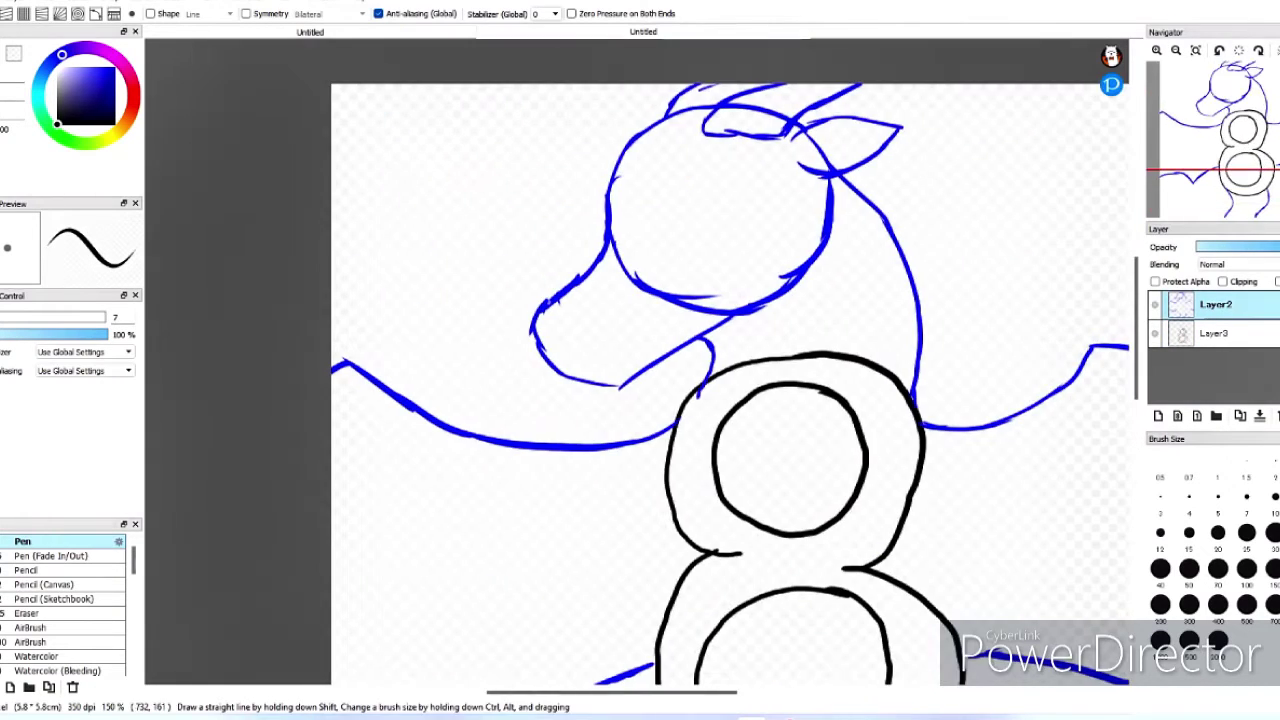
# - Ink the dragon's forehead, muzzle, ear, horn, neck and jaw line in black
pyautogui.moveTo(716, 107)
pyautogui.mouseDown()
pyautogui.moveTo(640, 135)
pyautogui.moveTo(600, 260)
pyautogui.moveTo(543, 358)
pyautogui.moveTo(580, 378)
pyautogui.moveTo(740, 315)
pyautogui.mouseUp()
pyautogui.moveTo(722, 135); pyautogui.dragTo(705, 110)
pyautogui.moveTo(705, 110)
pyautogui.mouseDown()
pyautogui.moveTo(780, 130)
pyautogui.moveTo(860, 85)
pyautogui.mouseUp()
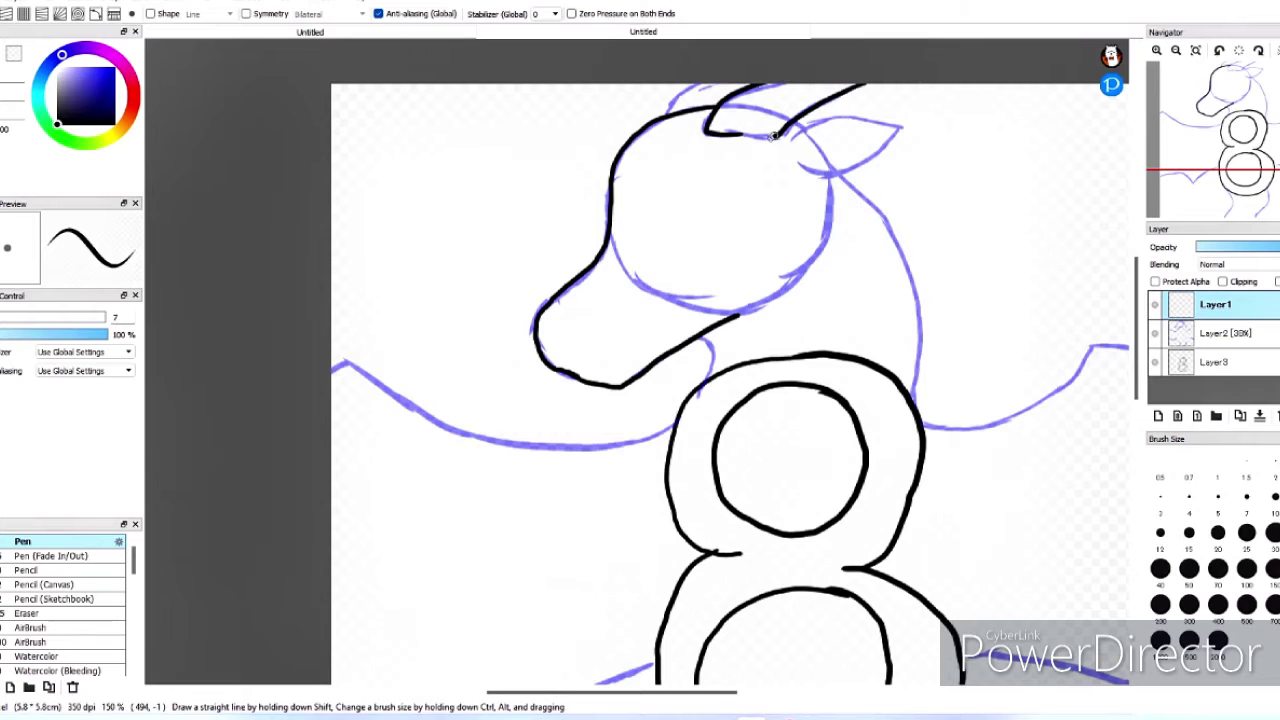
pyautogui.moveTo(790, 145); pyautogui.dragTo(843, 113)
pyautogui.moveTo(680, 100); pyautogui.dragTo(710, 90)
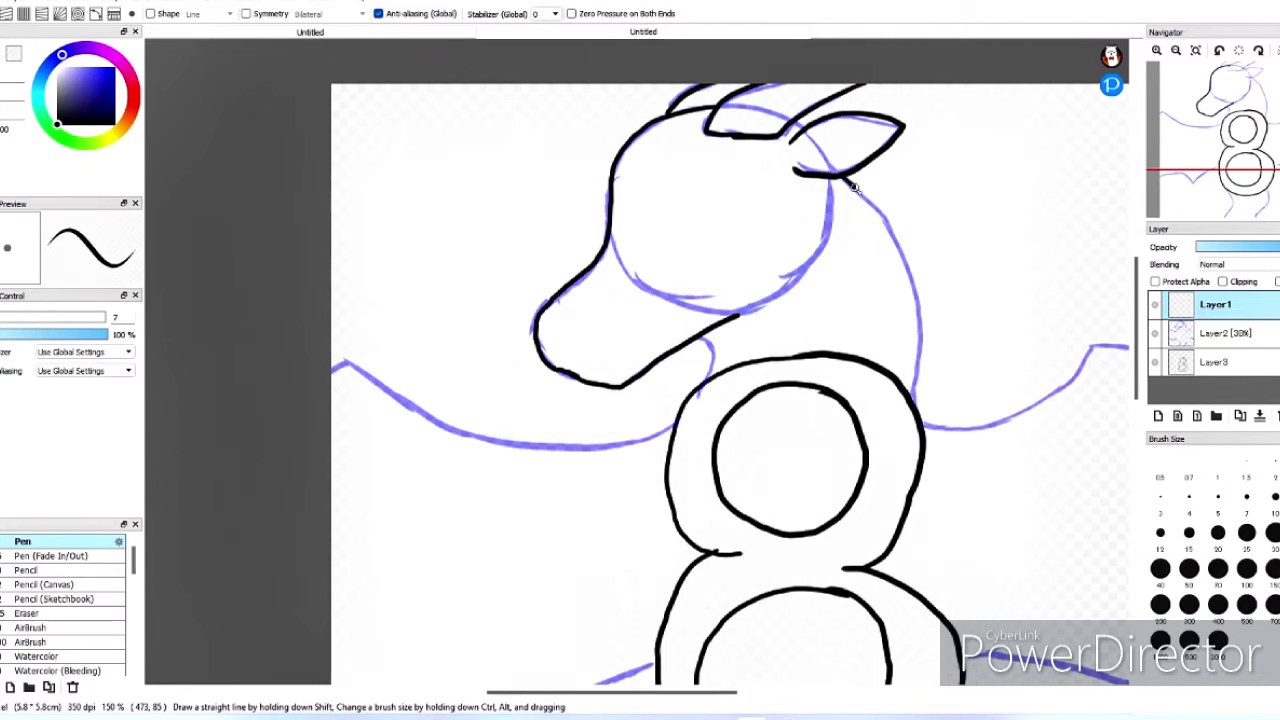
pyautogui.moveTo(850, 182)
pyautogui.mouseDown()
pyautogui.moveTo(905, 260)
pyautogui.moveTo(915, 395)
pyautogui.mouseUp()
pyautogui.moveTo(700, 348); pyautogui.dragTo(710, 382)
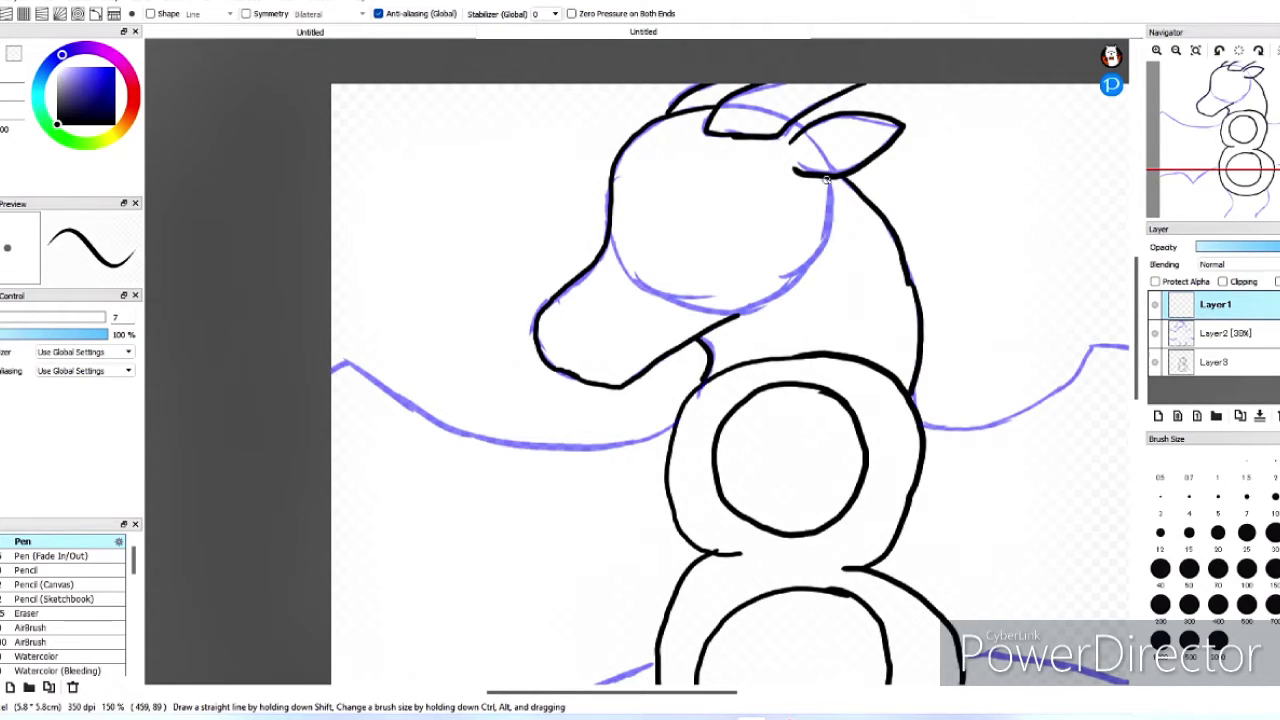
# - Ink the left wing, legs and right wing in black, then hide the purple sketch
pyautogui.moveTo(820, 265); pyautogui.dragTo(930, 30)
pyautogui.moveTo(790, 195); pyautogui.dragTo(556, 194)
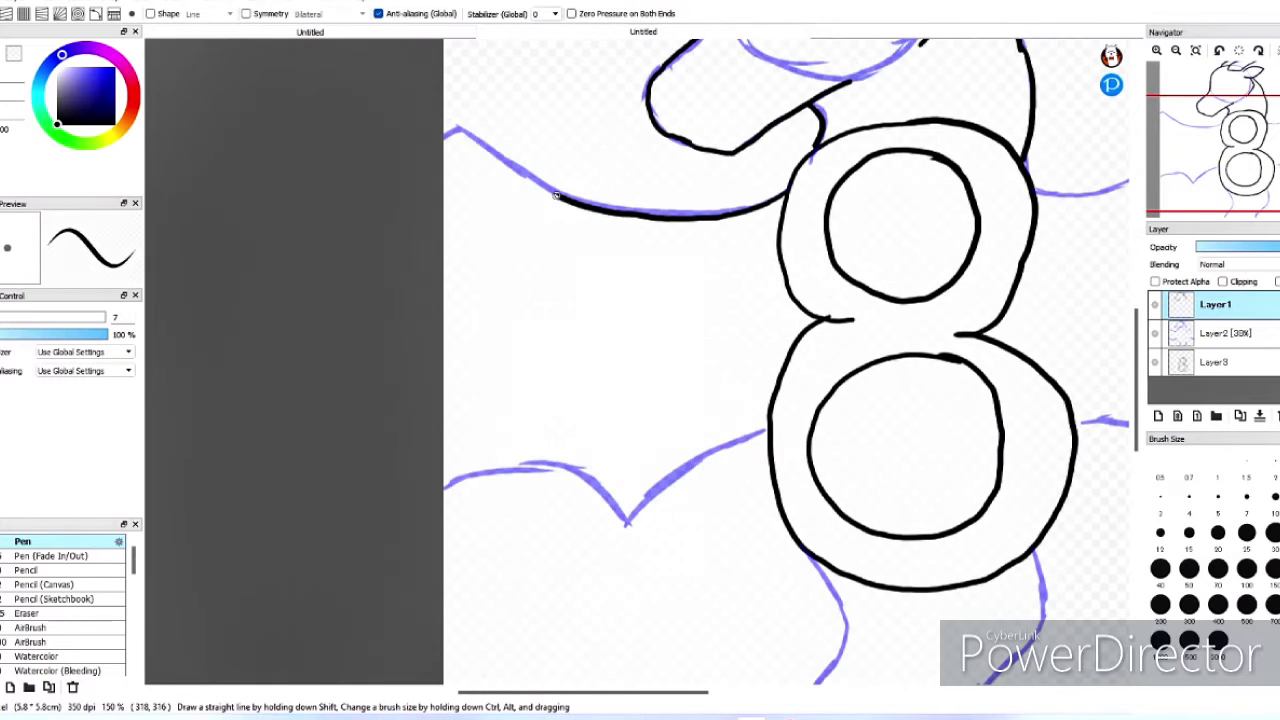
pyautogui.moveTo(441, 135); pyautogui.dragTo(640, 230)
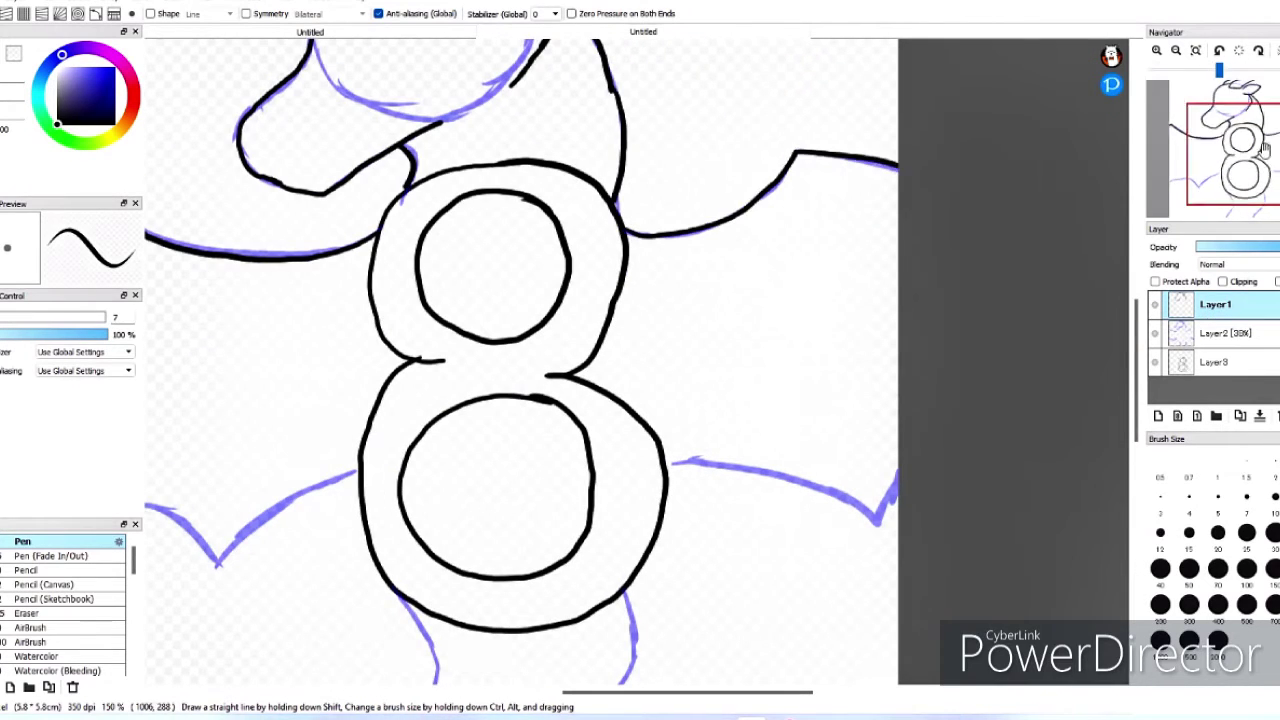
pyautogui.moveTo(640, 360)
pyautogui.mouseDown()
pyautogui.moveTo(446, 370)
pyautogui.moveTo(778, 308)
pyautogui.mouseUp()
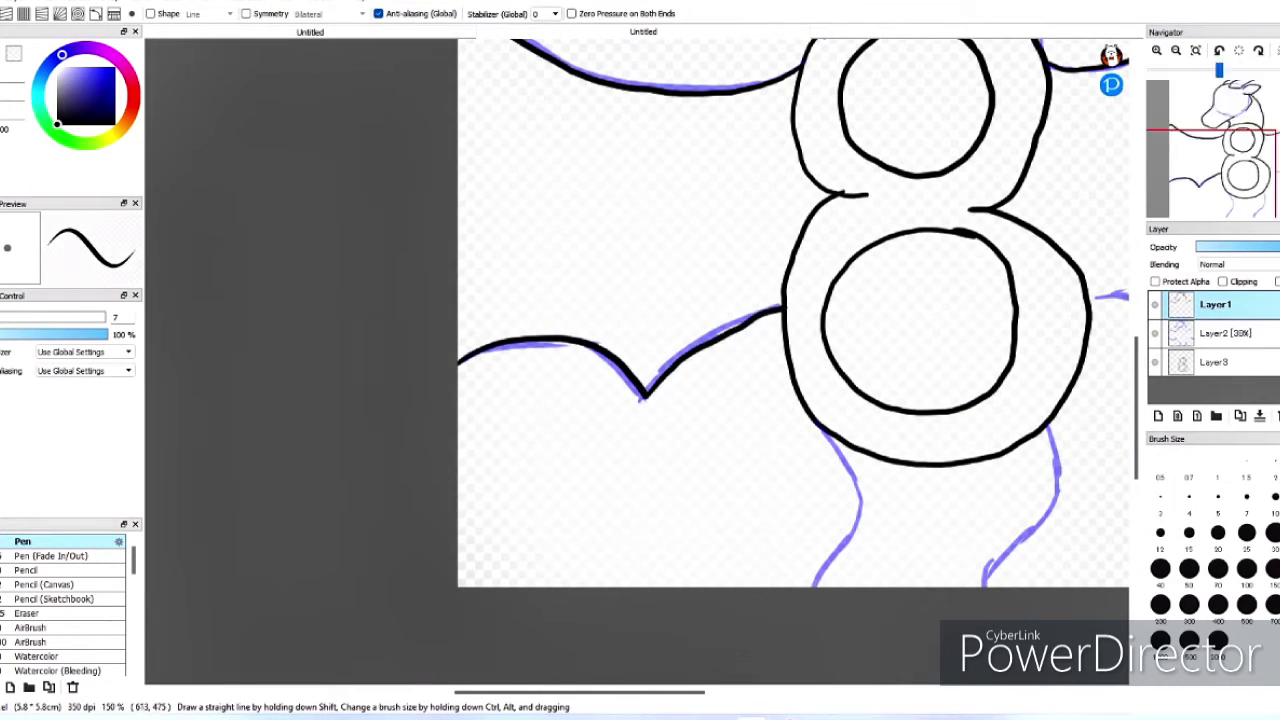
pyautogui.moveTo(826, 424)
pyautogui.mouseDown()
pyautogui.moveTo(516, 384)
pyautogui.moveTo(550, 476)
pyautogui.mouseUp()
pyautogui.moveTo(741, 378); pyautogui.dragTo(680, 545)
pyautogui.moveTo(700, 500); pyautogui.dragTo(480, 250)
pyautogui.moveTo(562, 444); pyautogui.dragTo(775, 493)
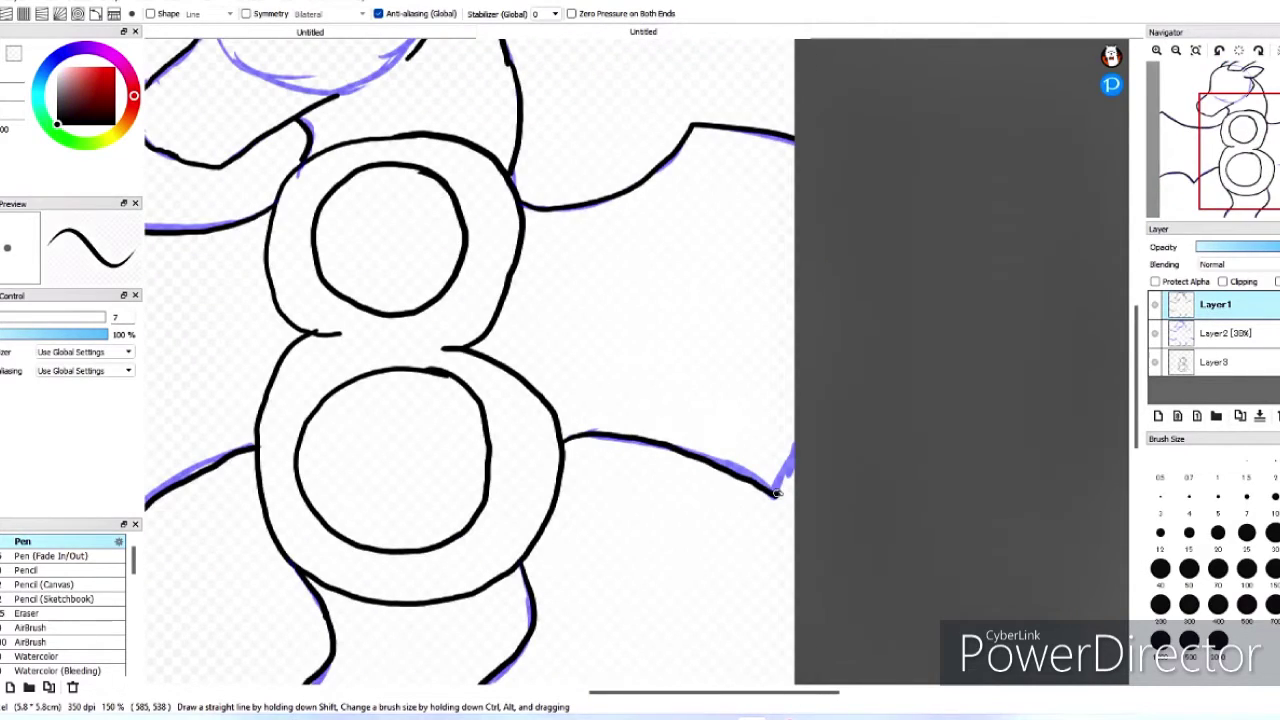
pyautogui.scroll(-3, 600, 360)
pyautogui.click(1156, 333)
# - Fit the drawing in view and delete the purple sketch layer
pyautogui.click(1195, 50)
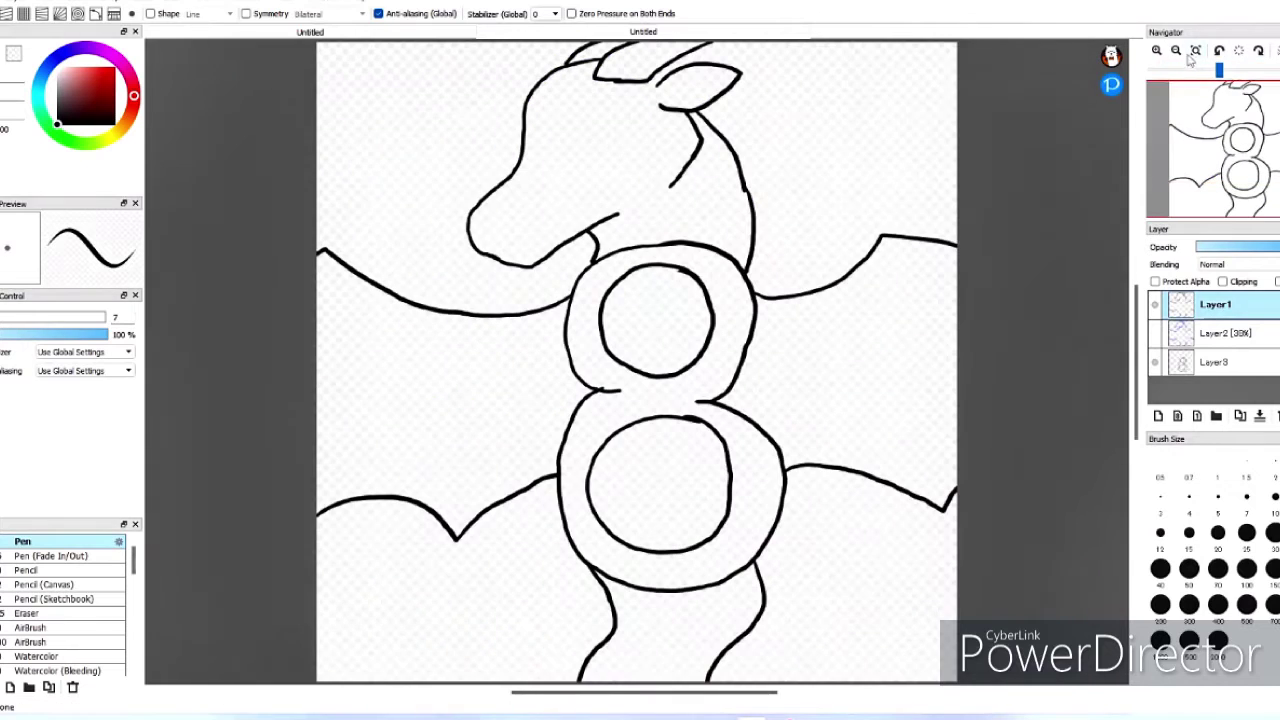
pyautogui.click(1220, 333)
pyautogui.press('Delete')
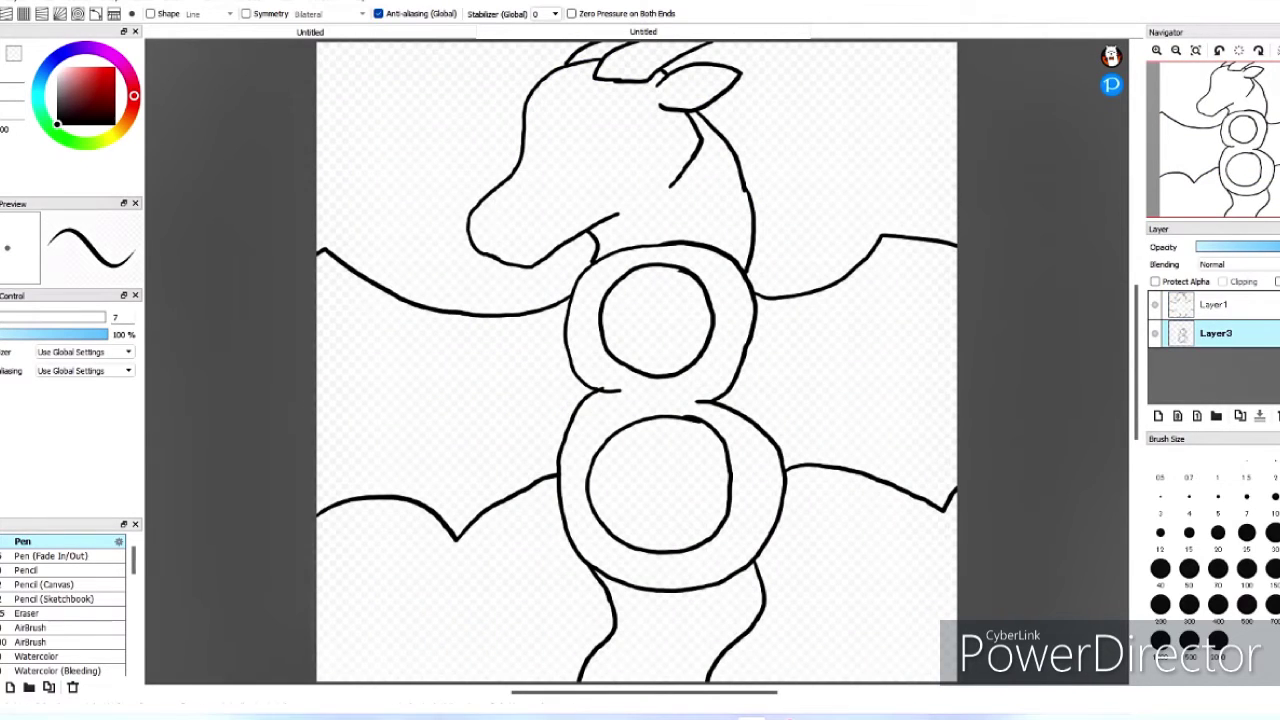
# - Fill the 8's rings, head, horns, both wings, loop interiors and tail solid black
pyautogui.press('g')
pyautogui.click(675, 391)
pyautogui.click(590, 111)
pyautogui.click(625, 55)
pyautogui.click(545, 395)
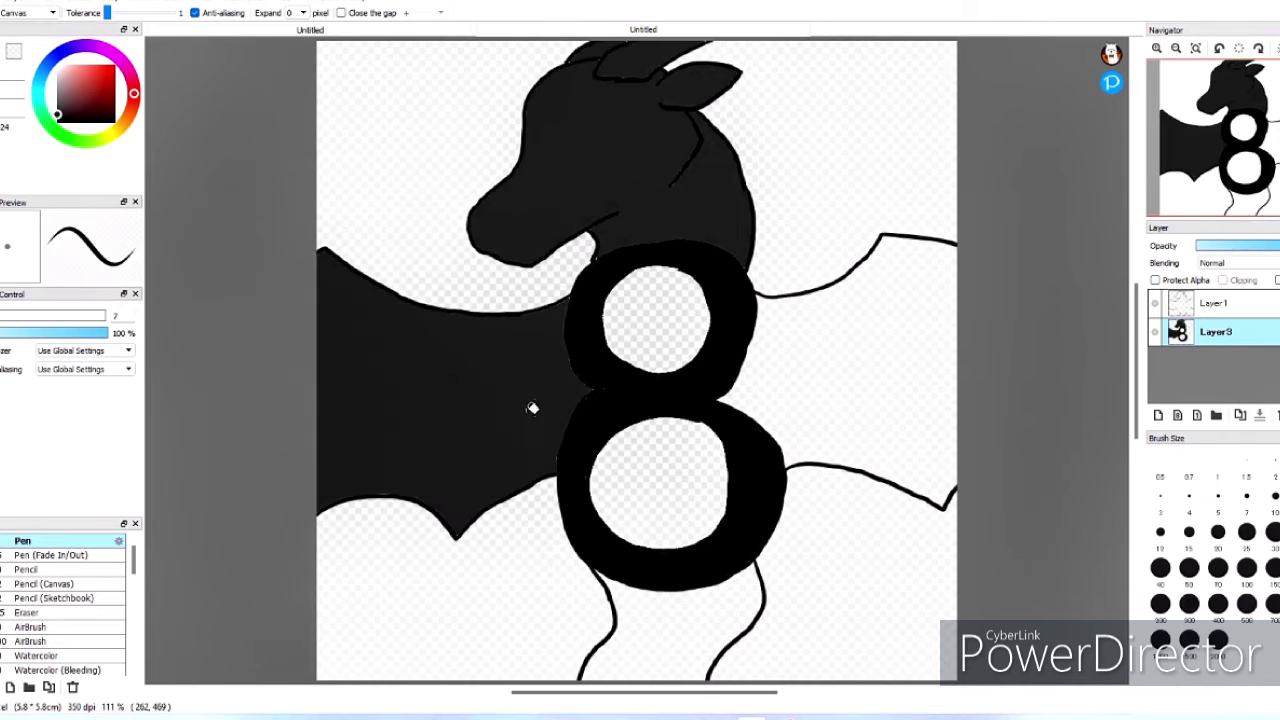
pyautogui.click(676, 330)
pyautogui.click(672, 463)
pyautogui.click(840, 320)
pyautogui.click(660, 625)
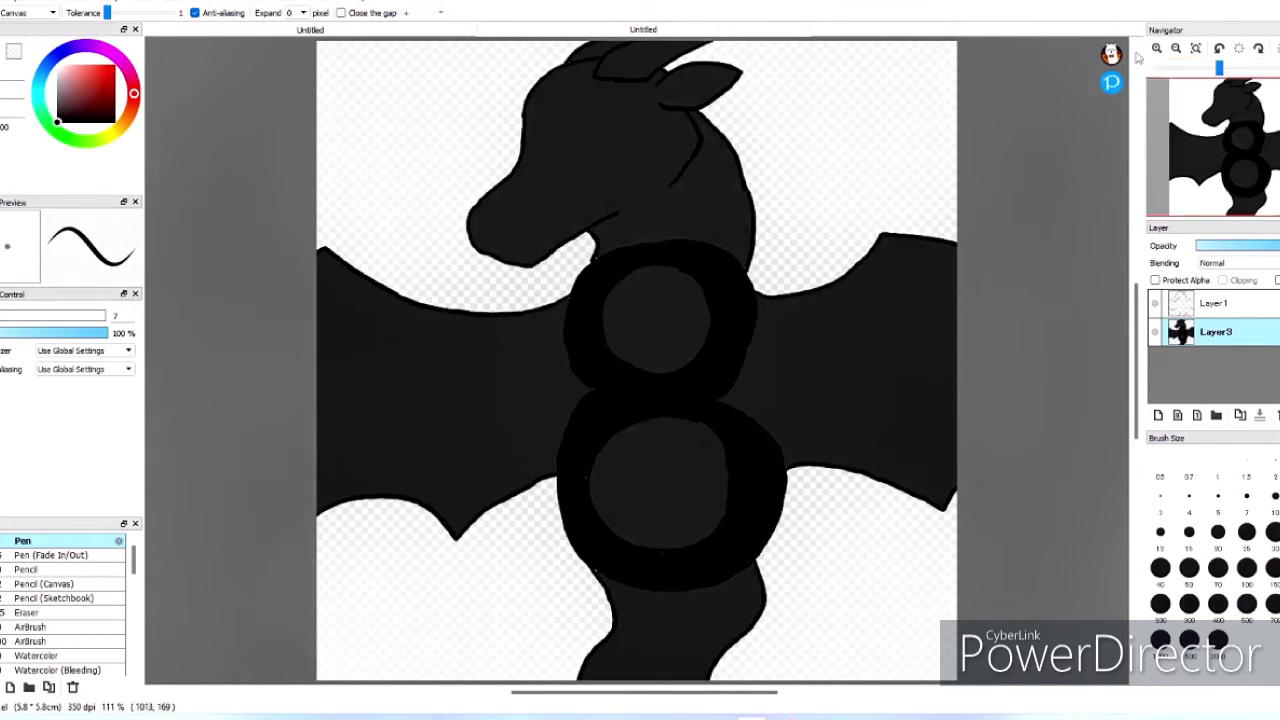
pyautogui.scroll(4, 586, 370)
# - Draw a purple eye outline on the dragon's head and fill it purple
pyautogui.press('n')
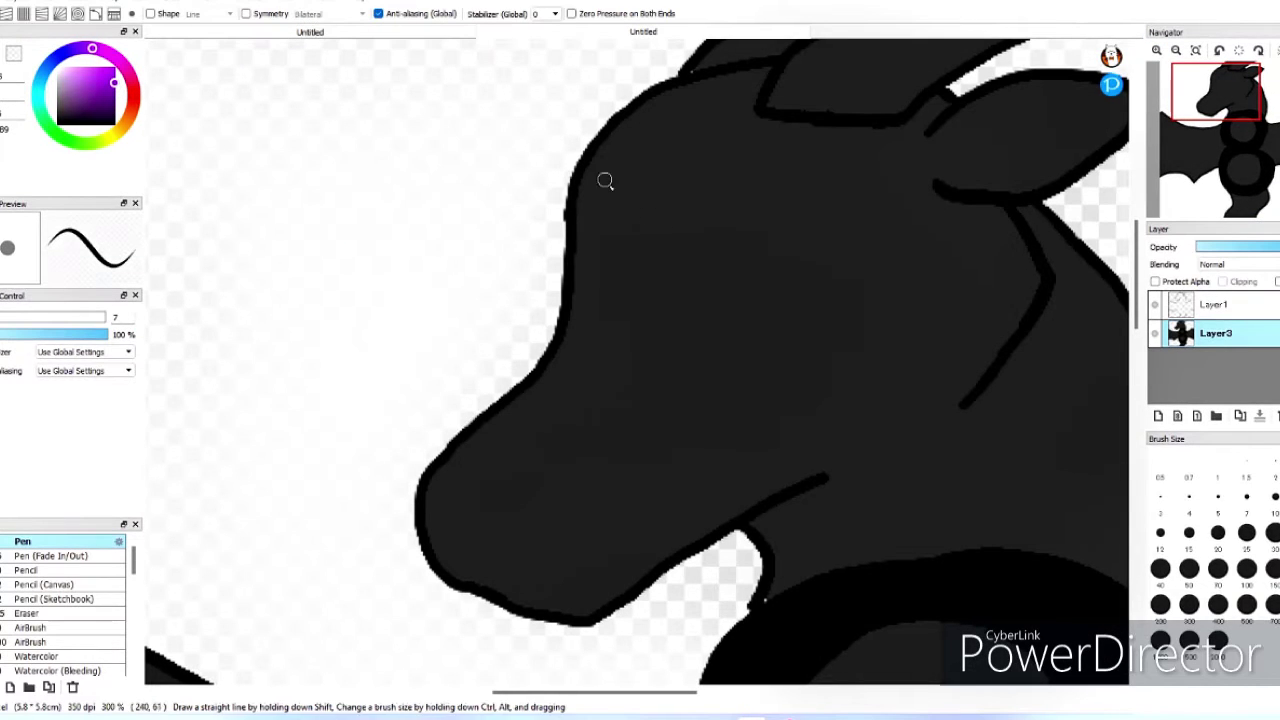
pyautogui.moveTo(620, 295)
pyautogui.mouseDown()
pyautogui.moveTo(688, 325)
pyautogui.moveTo(620, 300)
pyautogui.mouseUp()
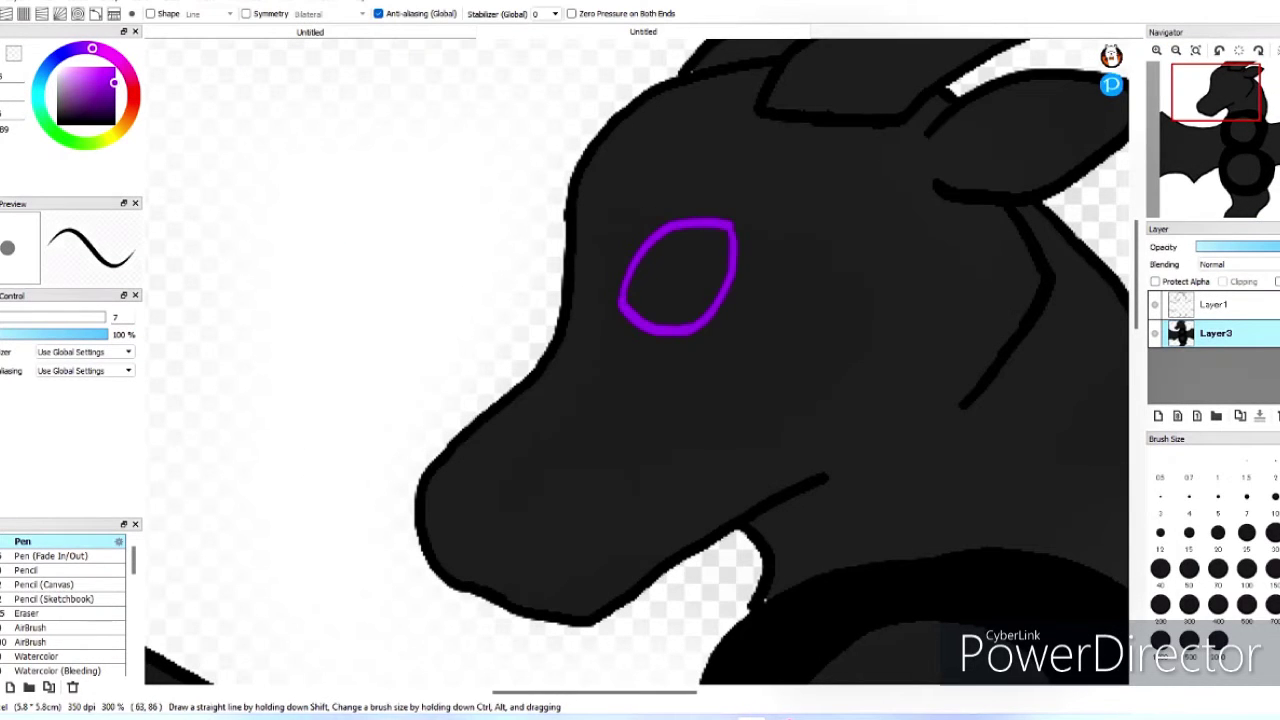
pyautogui.press('g')
pyautogui.click(680, 230)
# - Add lighter purple highlights to the eye and move the new layer beneath the dragon
pyautogui.press('n')
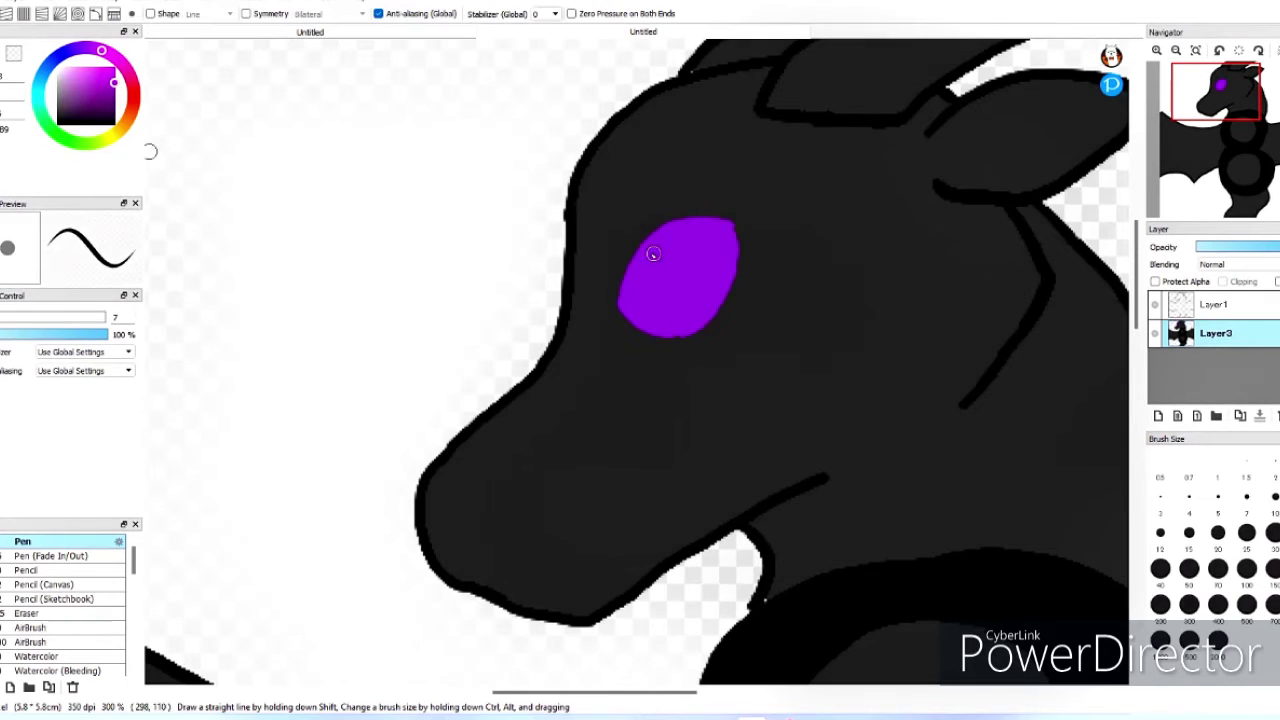
pyautogui.moveTo(655, 275); pyautogui.dragTo(690, 300)
pyautogui.moveTo(650, 250); pyautogui.dragTo(695, 300)
pyautogui.scroll(-3, 655, 275)
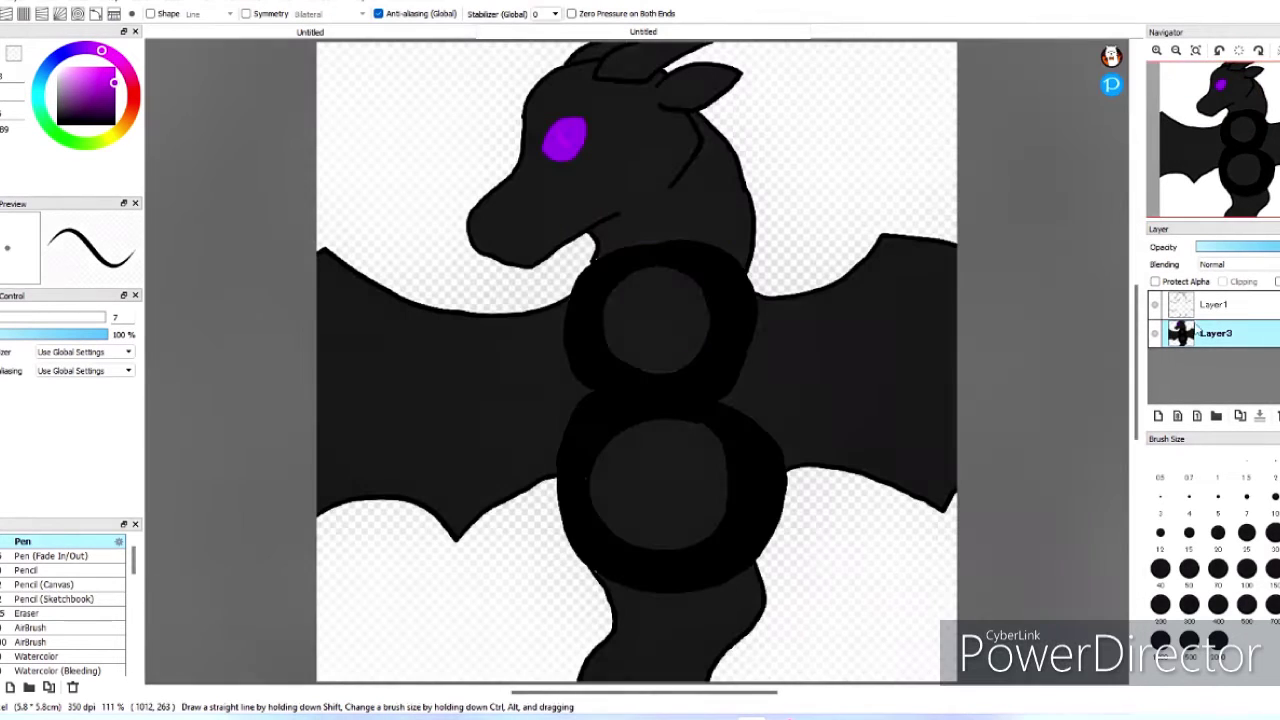
pyautogui.moveTo(1184, 334); pyautogui.dragTo(1184, 300)
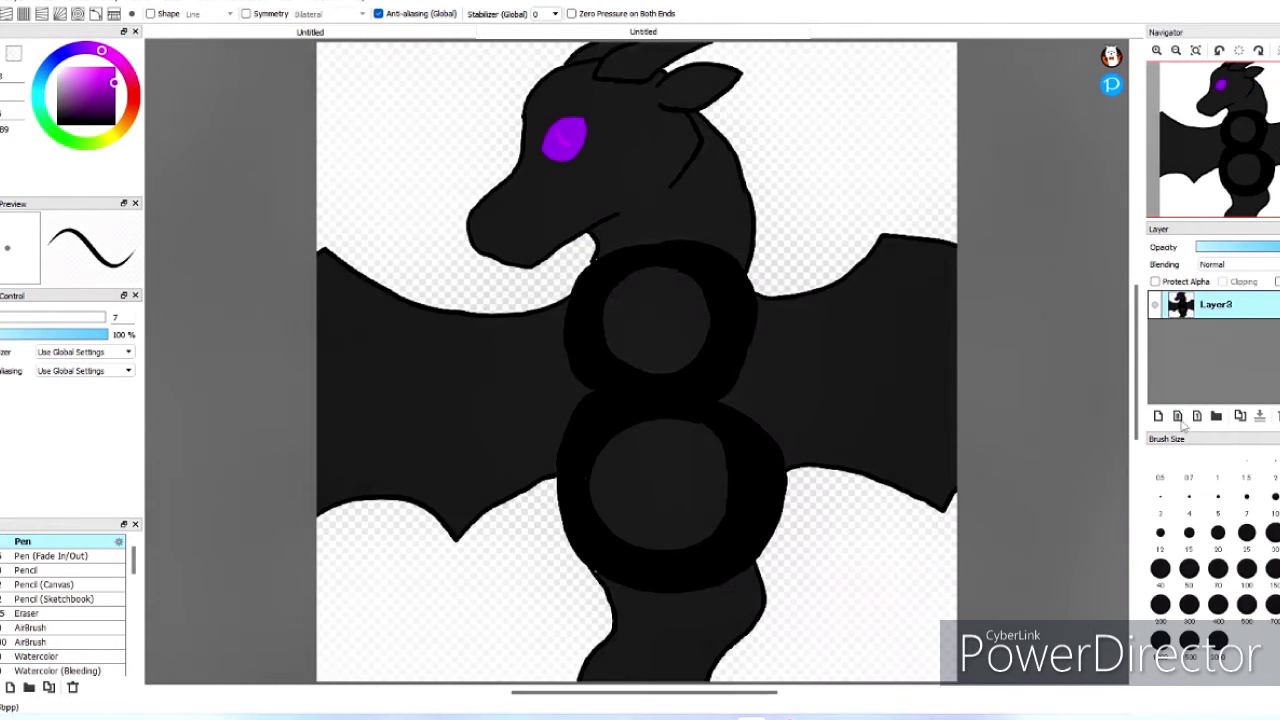
# - Hide the dragon and fill the new background layer blue-grey
pyautogui.click(1216, 333)
pyautogui.click(1156, 304)
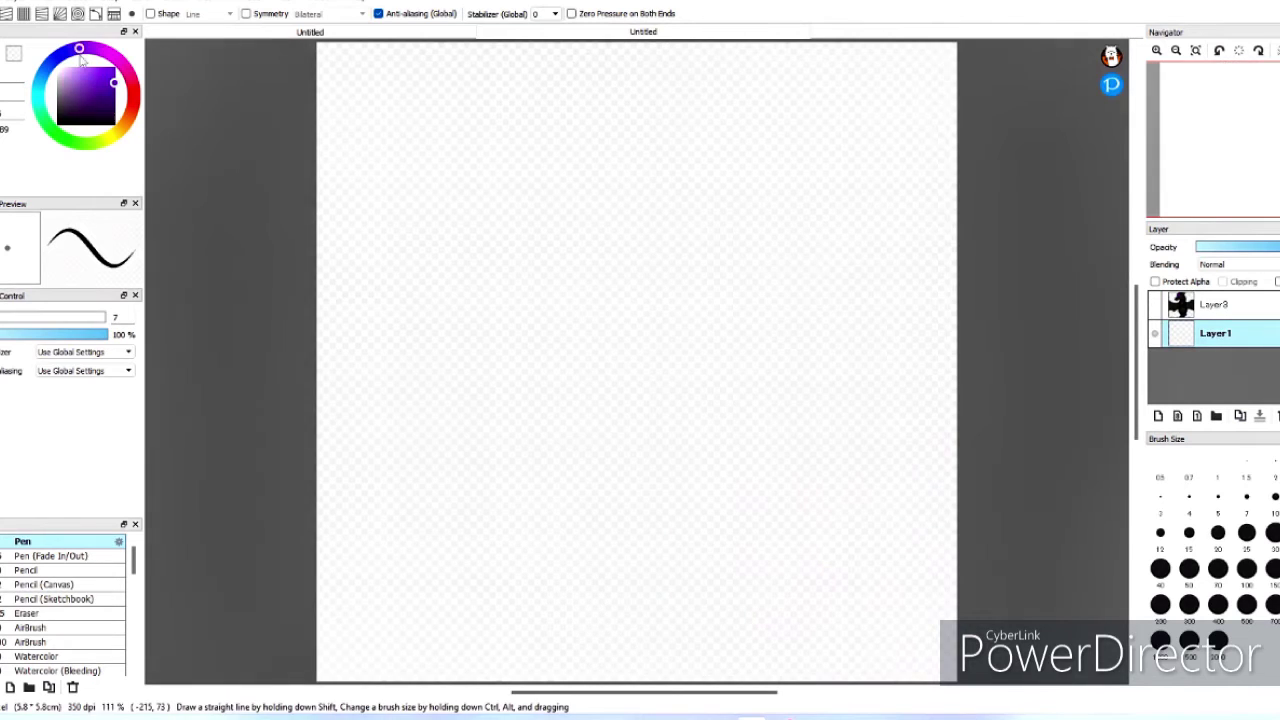
pyautogui.click(66, 88)
pyautogui.press('g')
pyautogui.click(584, 220)
# - Draw a wavy horizon, fill the ground below it dark and blur the edge
pyautogui.press('b')
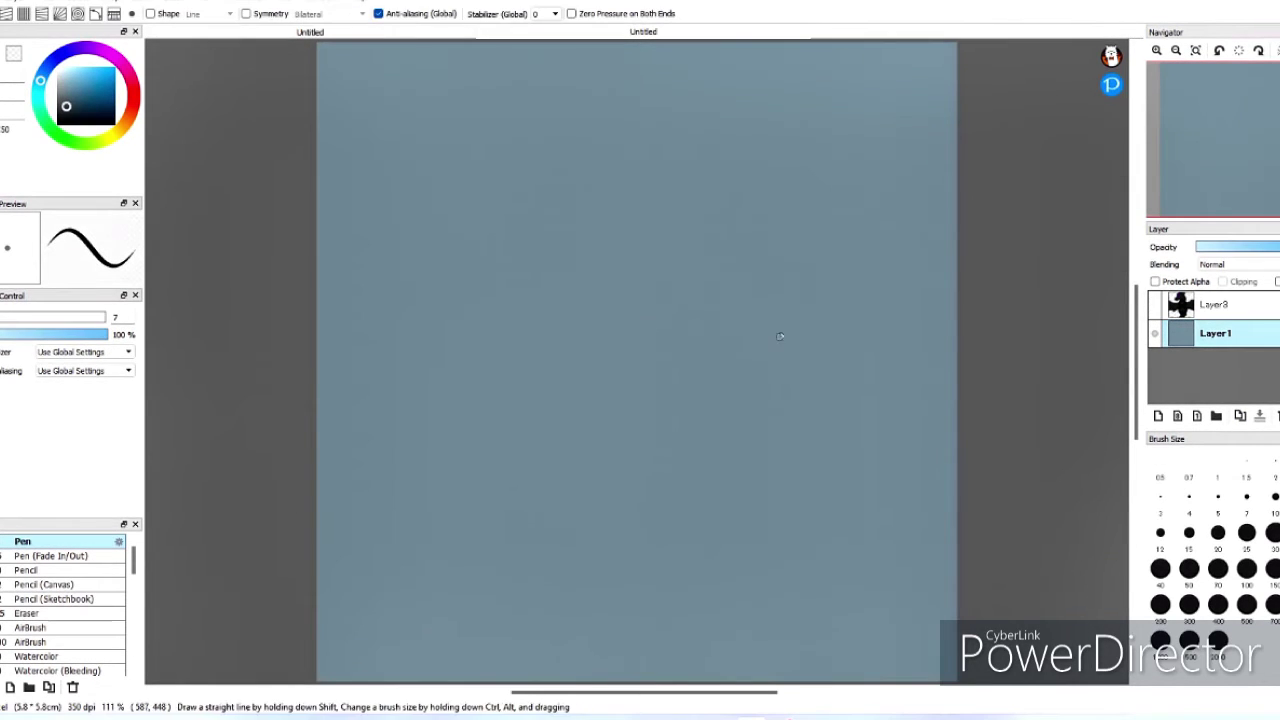
pyautogui.moveTo(318, 354); pyautogui.dragTo(956, 342)
pyautogui.click(490, 410)
pyautogui.scroll(-5, 60, 600)
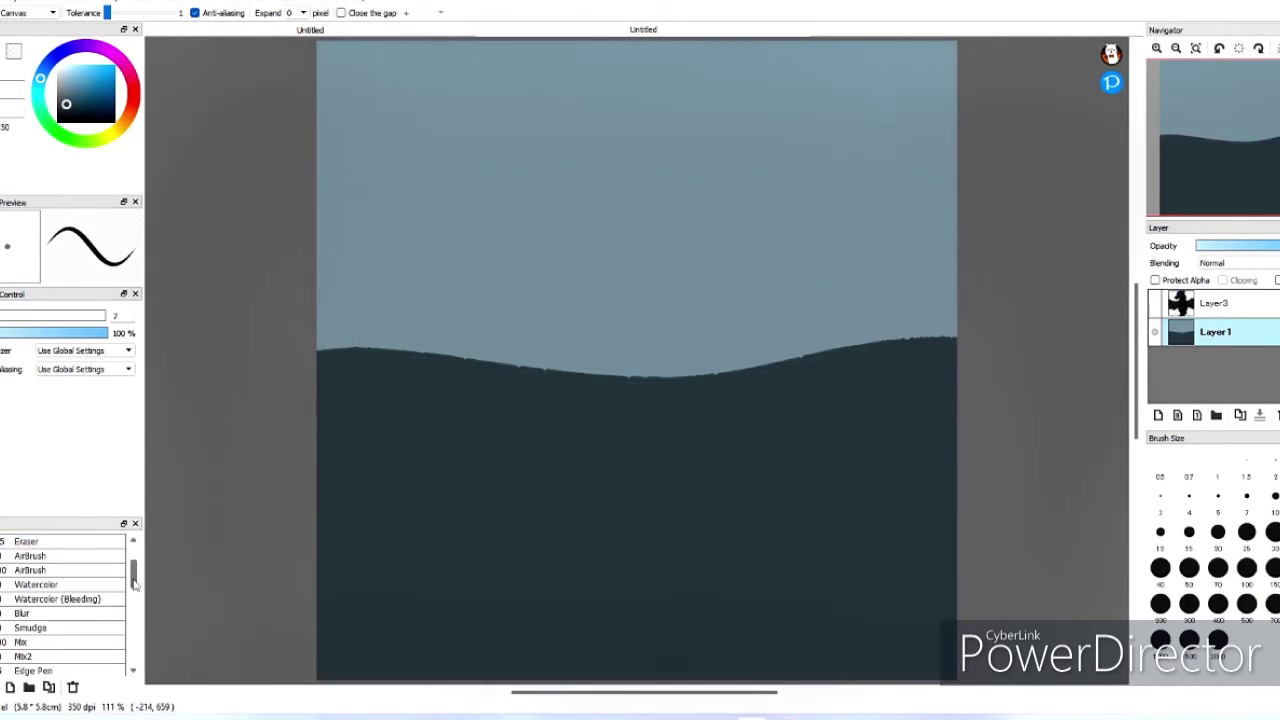
pyautogui.click(23, 570)
pyautogui.moveTo(420, 355)
pyautogui.mouseDown()
pyautogui.moveTo(557, 314)
pyautogui.moveTo(950, 340)
pyautogui.mouseUp()
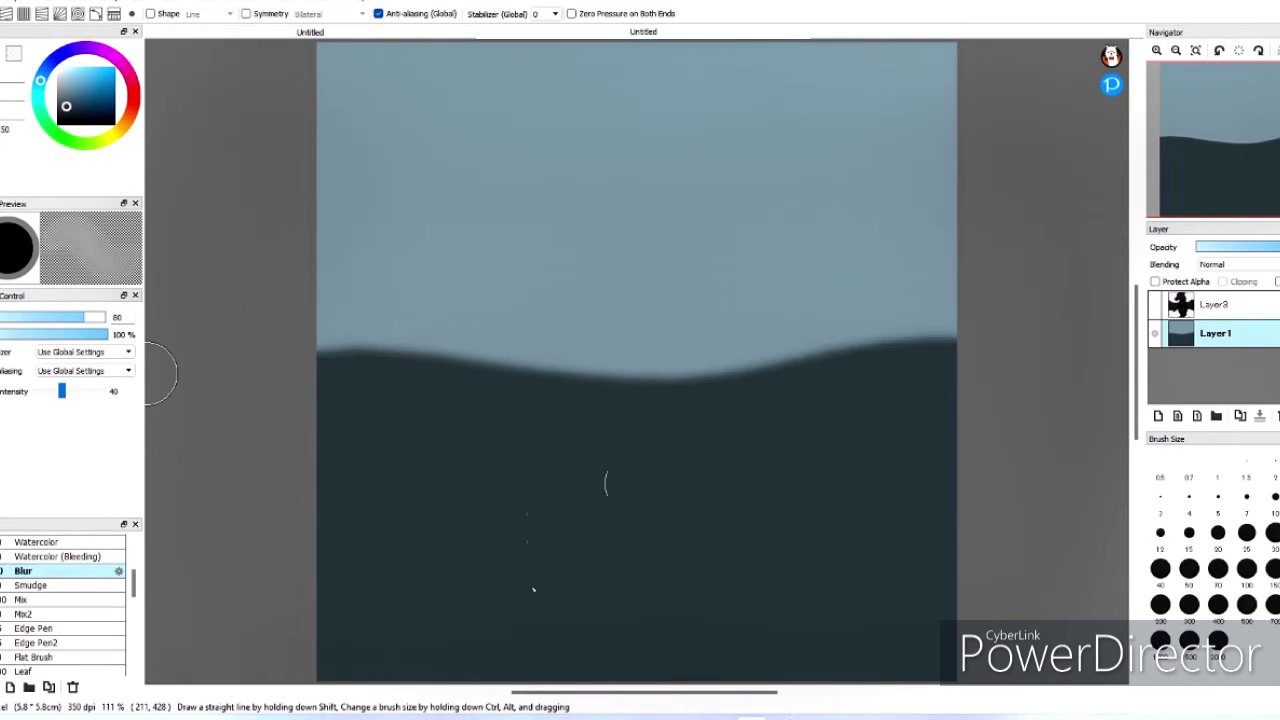